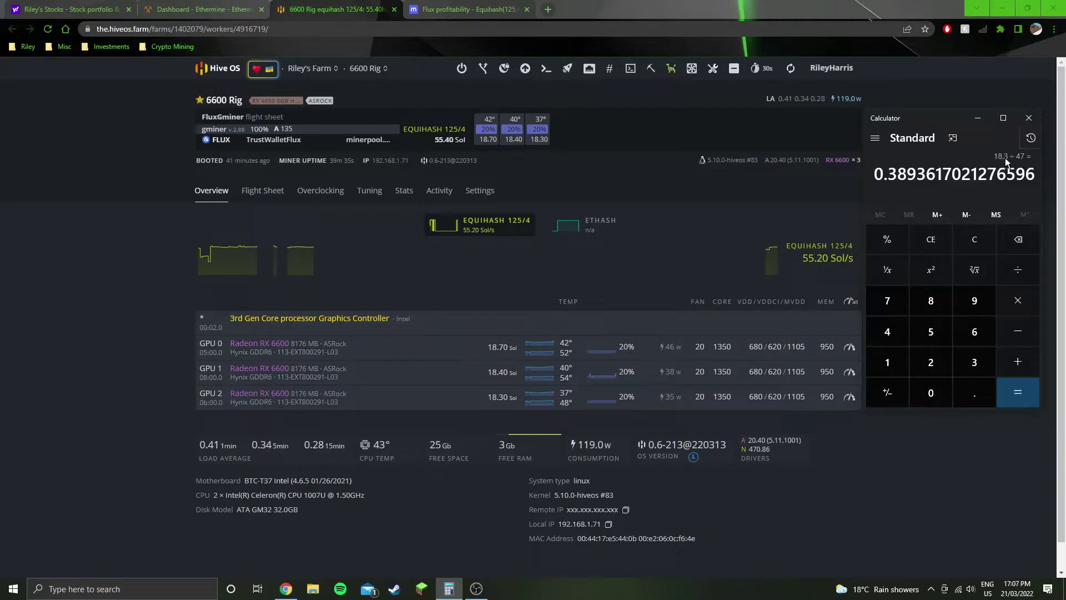
Step: Move the Calculator's efficiency result over the GPU table, then close the Calculator
left_click_drag(953, 123, 940, 214)
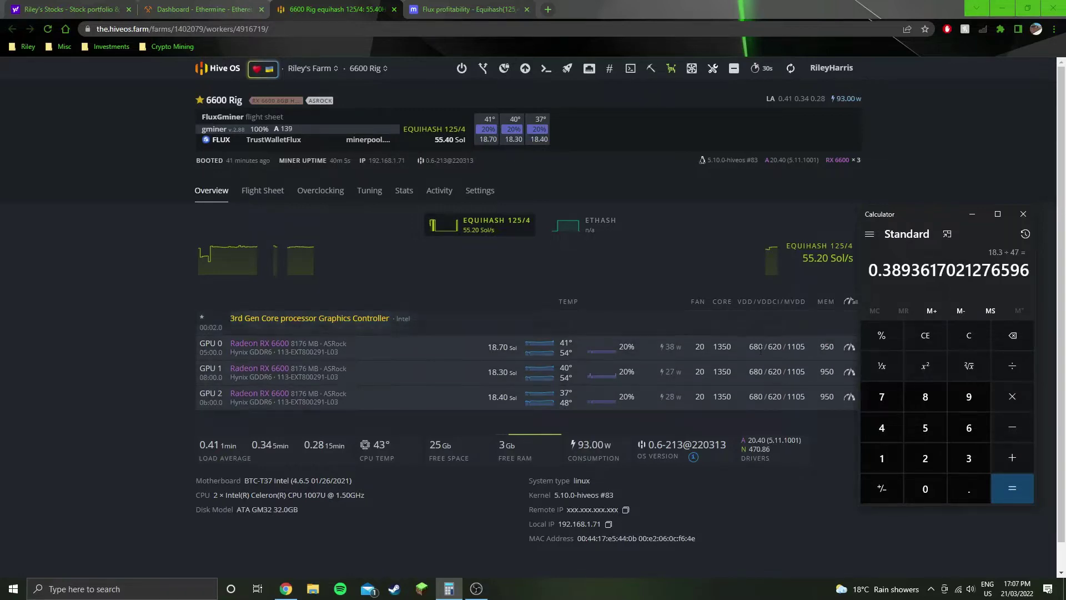
left_click(1024, 215)
Step: Open the Default Config, review the SoC VDDmax and 680 mV core voltage, and cancel without saving
left_click(850, 301)
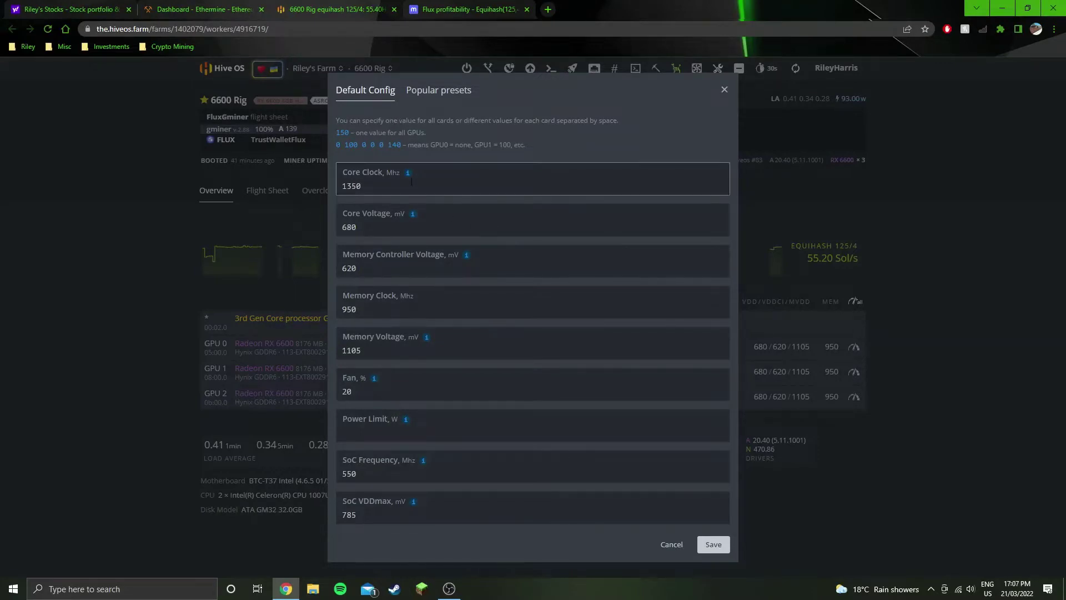
left_click(383, 511)
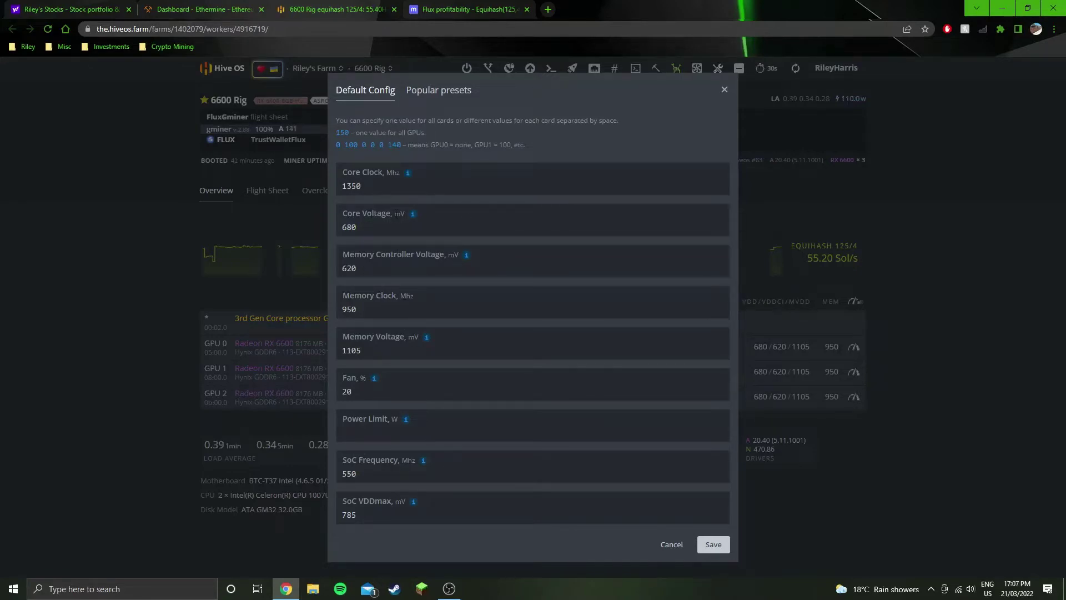
left_click(398, 214)
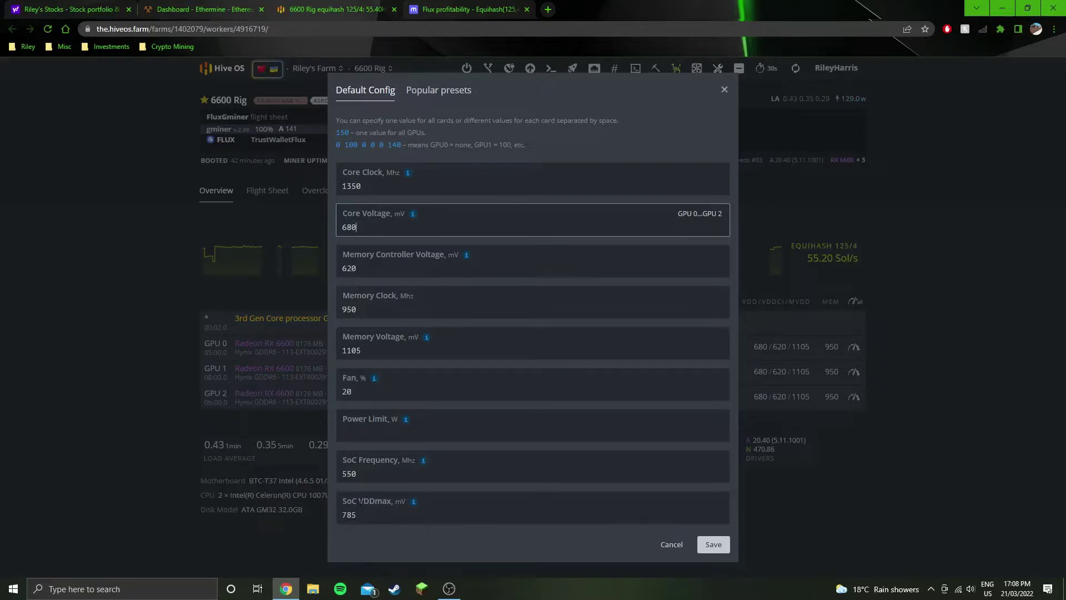
left_click(670, 545)
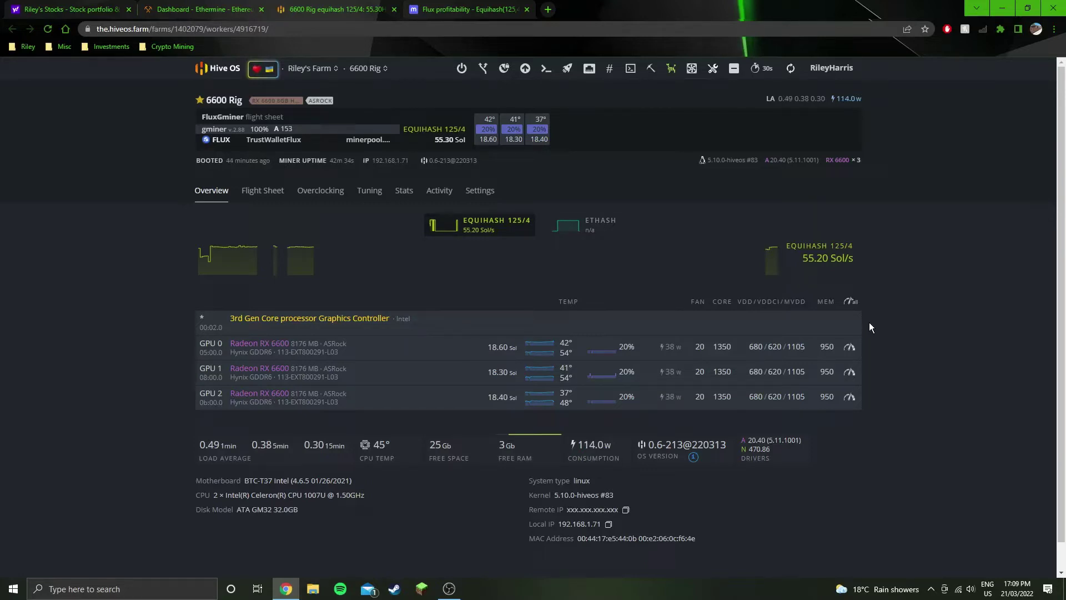
Step: Check minerstat's Flux profitability table, launch Calculator, and return to the Hive OS 6600 Rig page
key("ctrl+Tab")
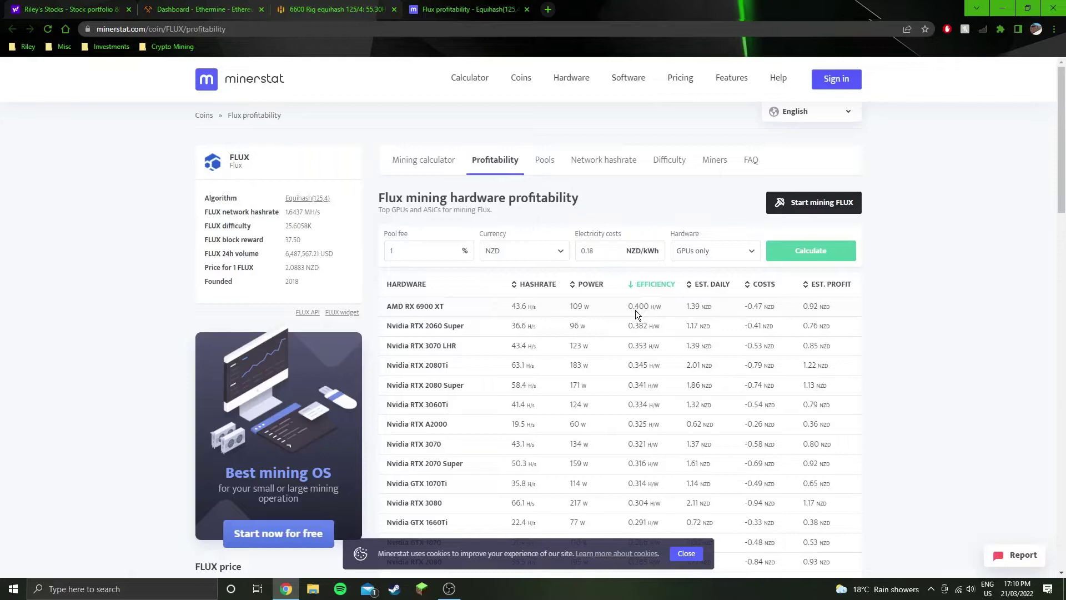
left_click(163, 590)
type("c")
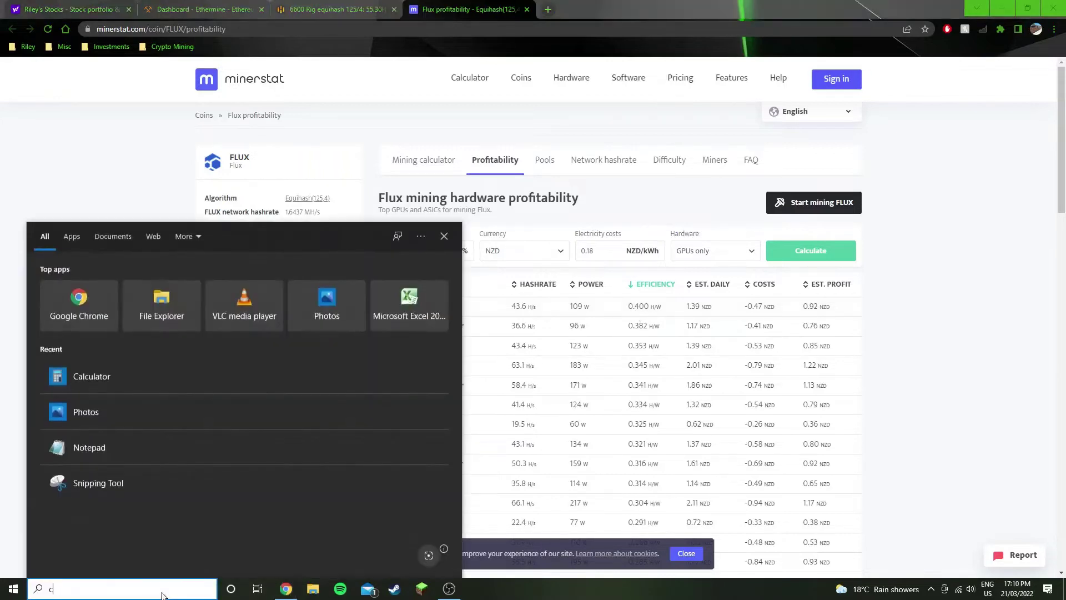
type("alc")
key("Return")
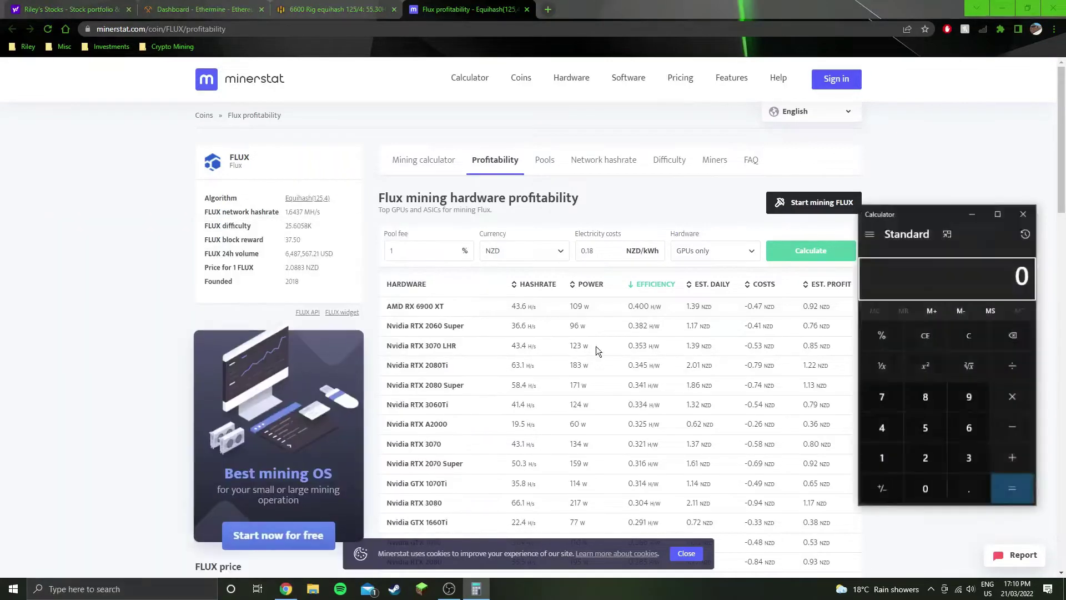
left_click(332, 8)
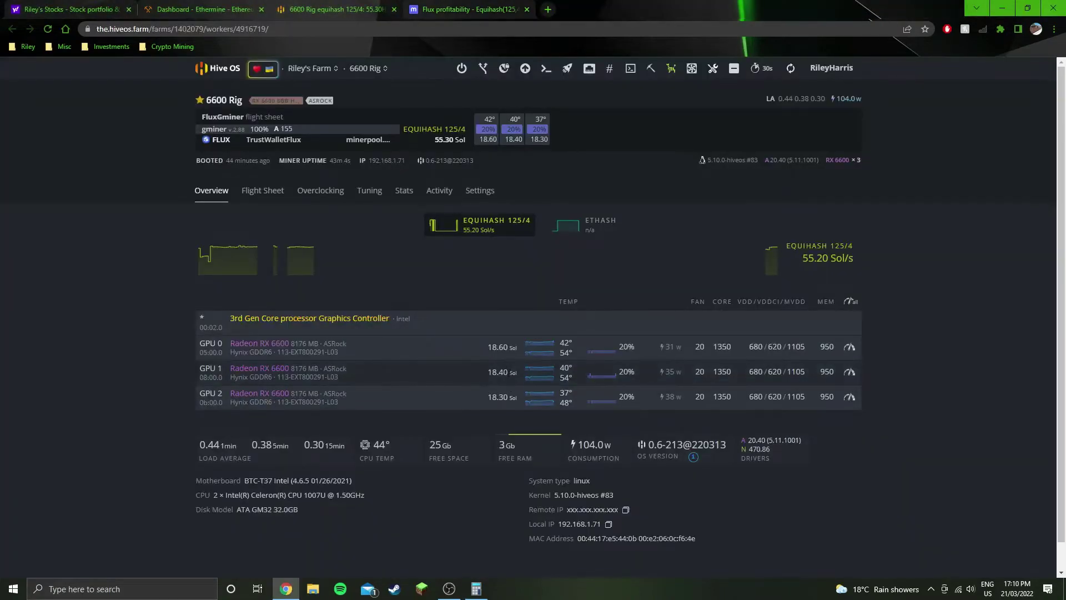
Step: Compute one card's efficiency as 18.4 ÷ 47 = 0.3915, then go back to minerstat's Flux table
left_click(488, 589)
left_click(883, 456)
left_click(925, 396)
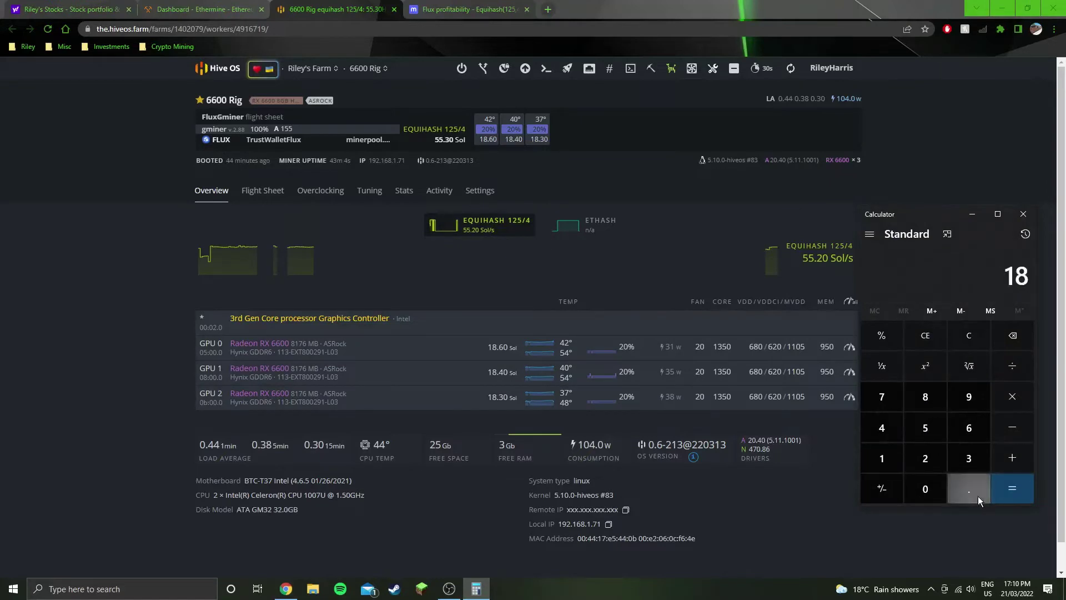
left_click(978, 495)
left_click(888, 428)
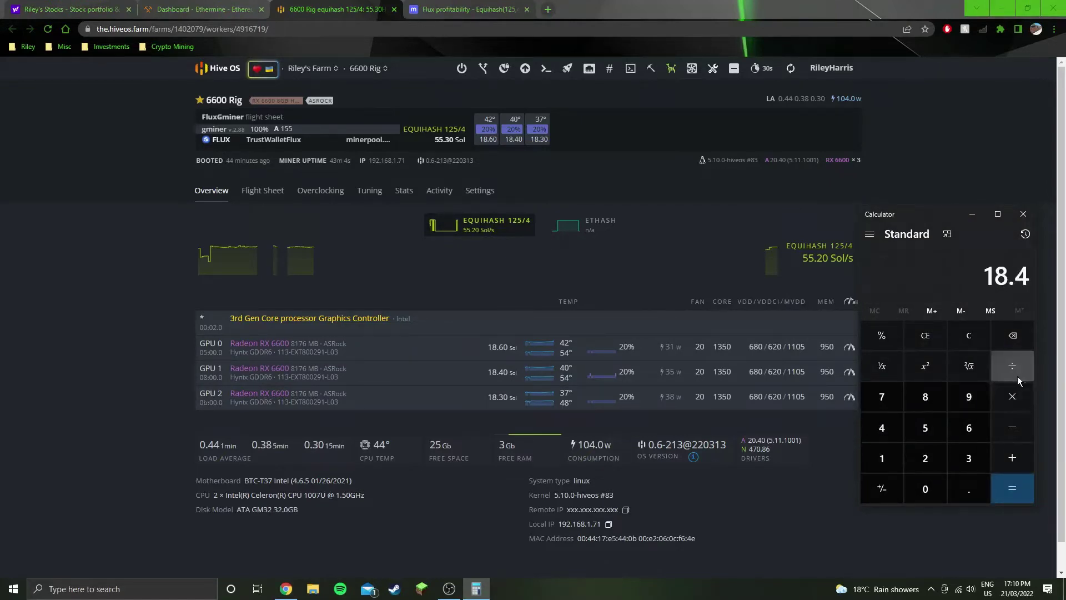
left_click(1014, 367)
left_click(883, 427)
left_click(883, 396)
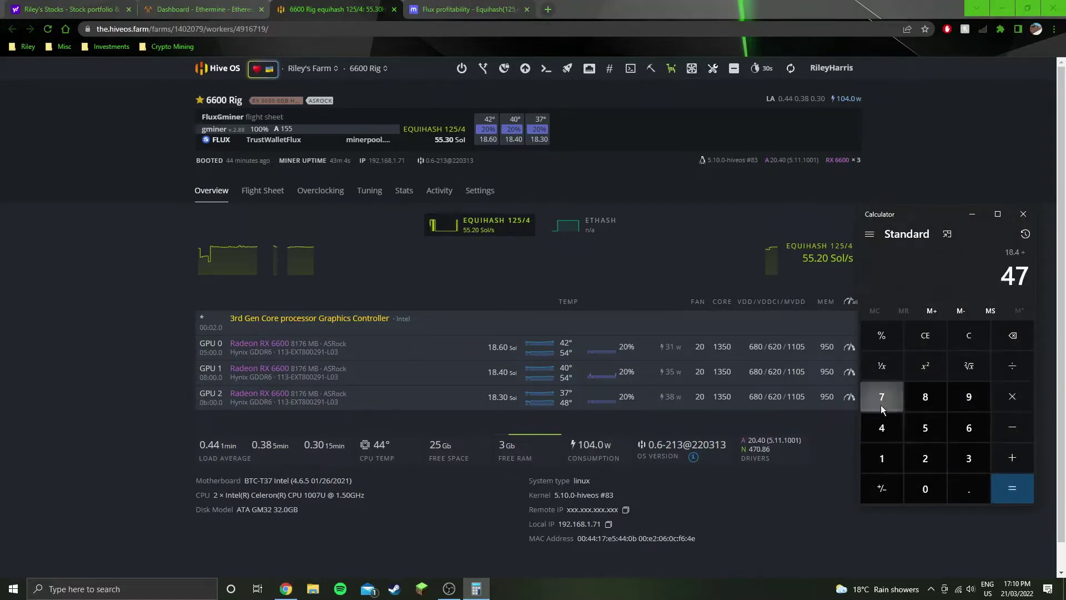
left_click(997, 483)
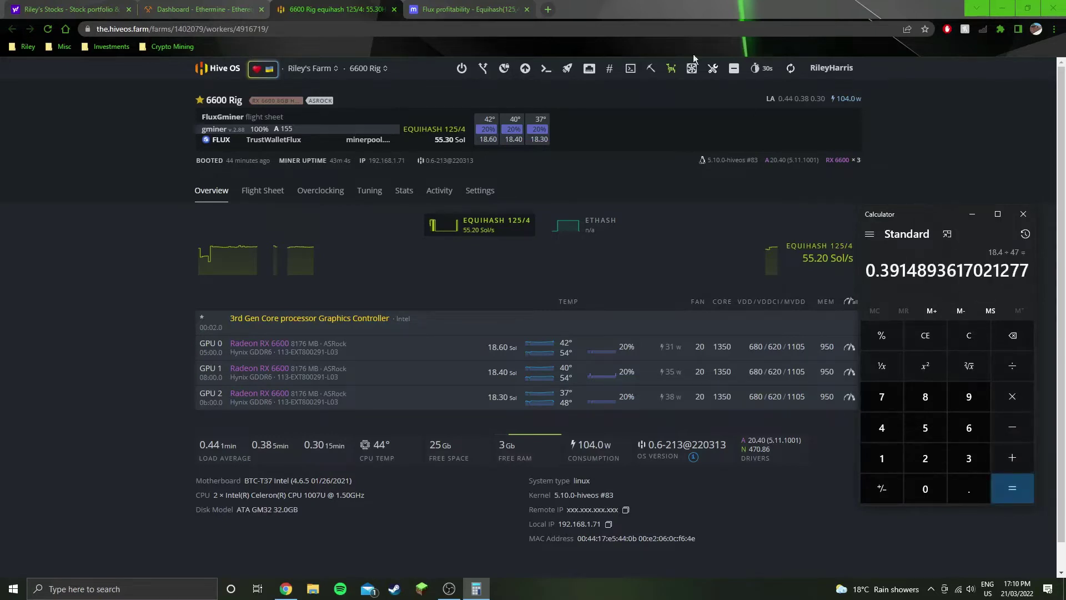
left_click(470, 9)
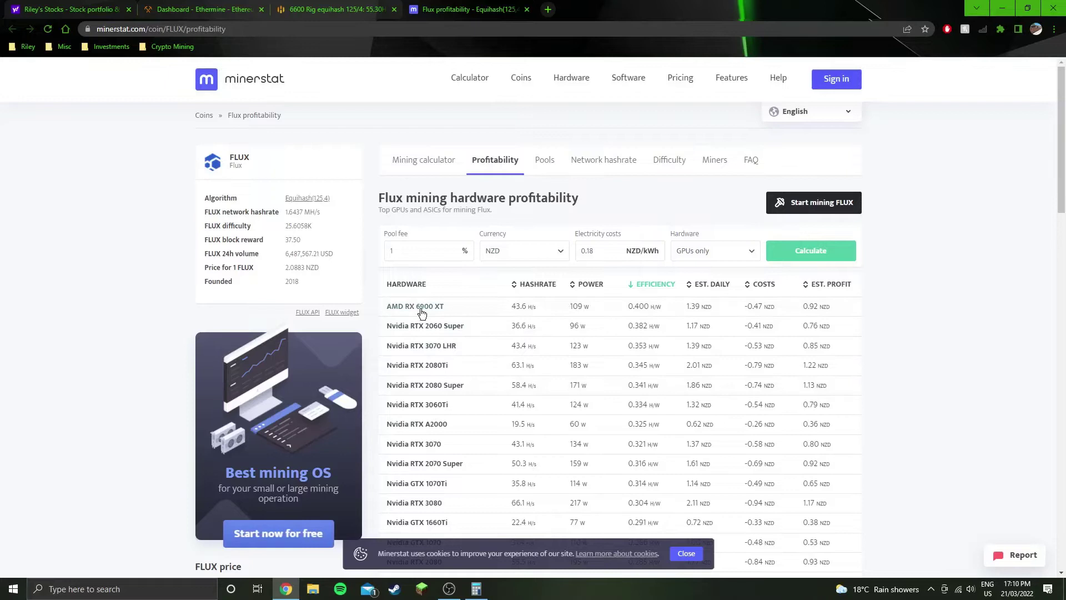
scroll(419, 313, "down", 1)
scroll(419, 313, "down", 2)
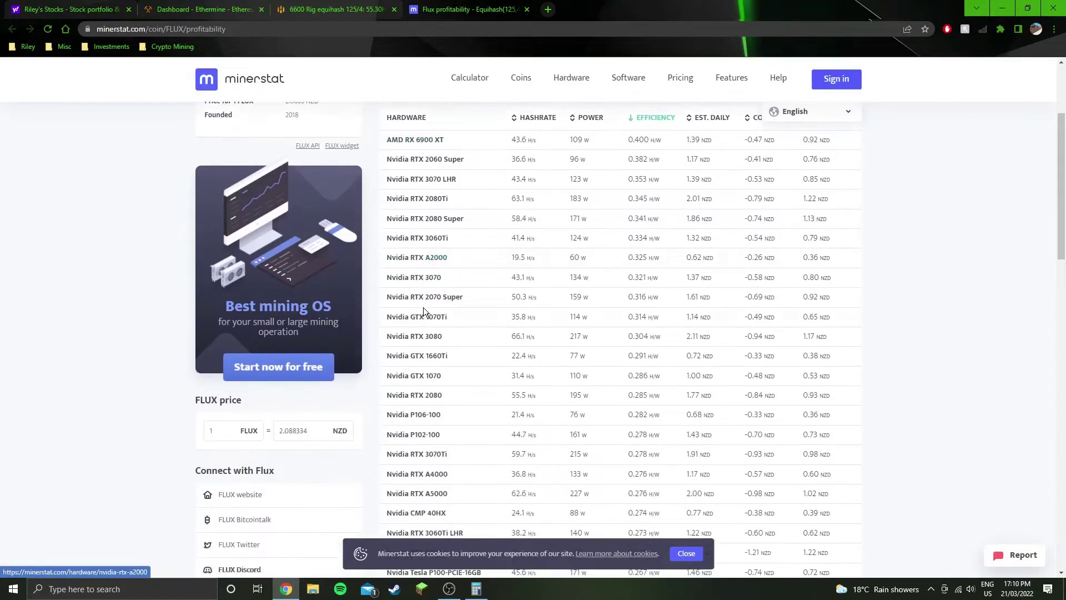
scroll(424, 309, "down", 2)
scroll(425, 311, "up", 3)
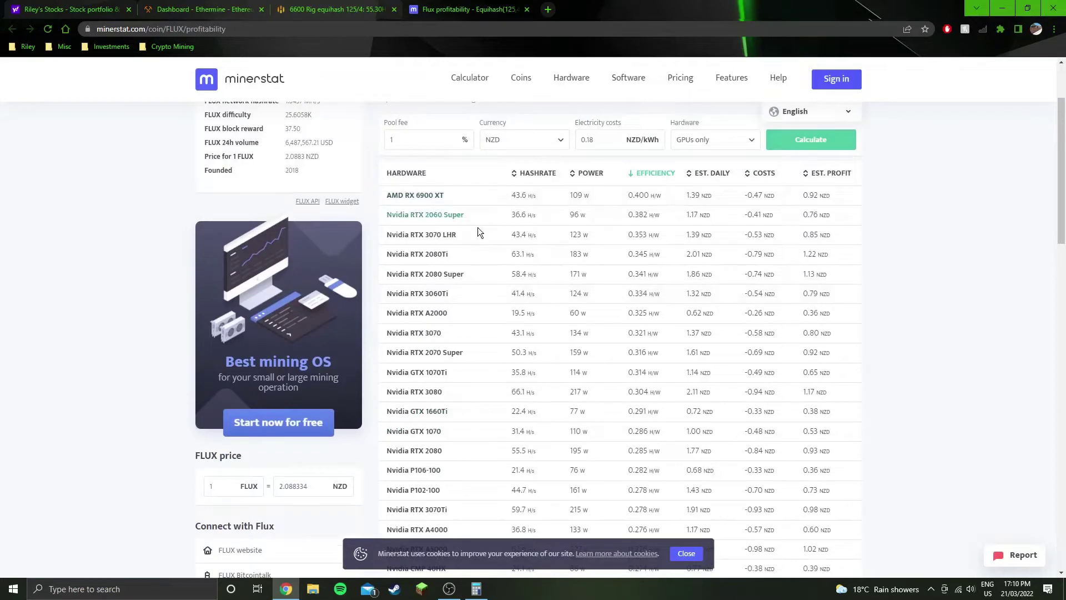
scroll(485, 251, "down", 5)
scroll(486, 256, "down", 5)
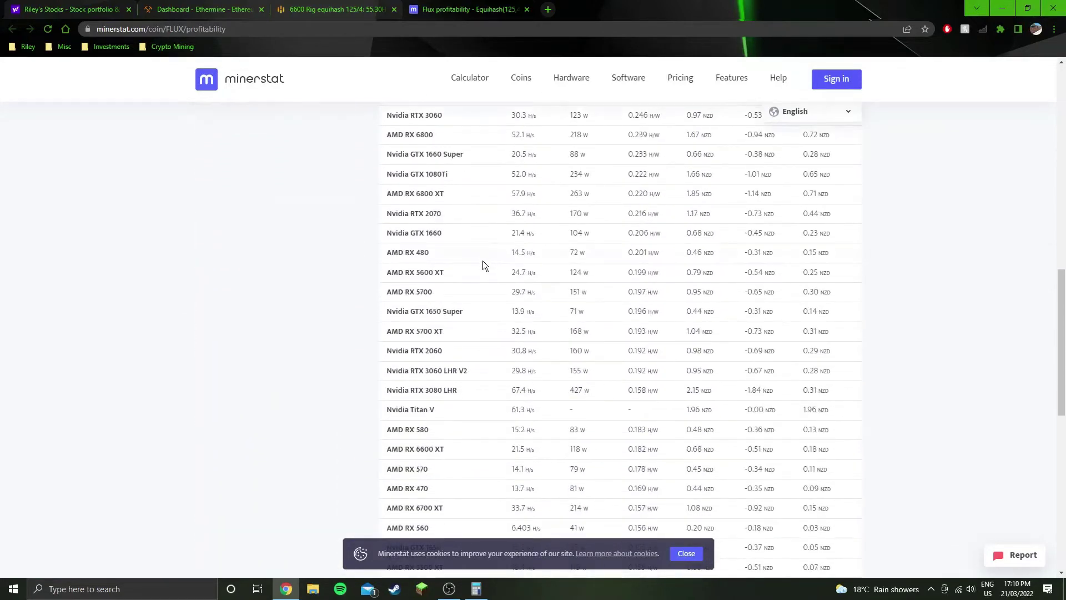
scroll(462, 422, "down", 1)
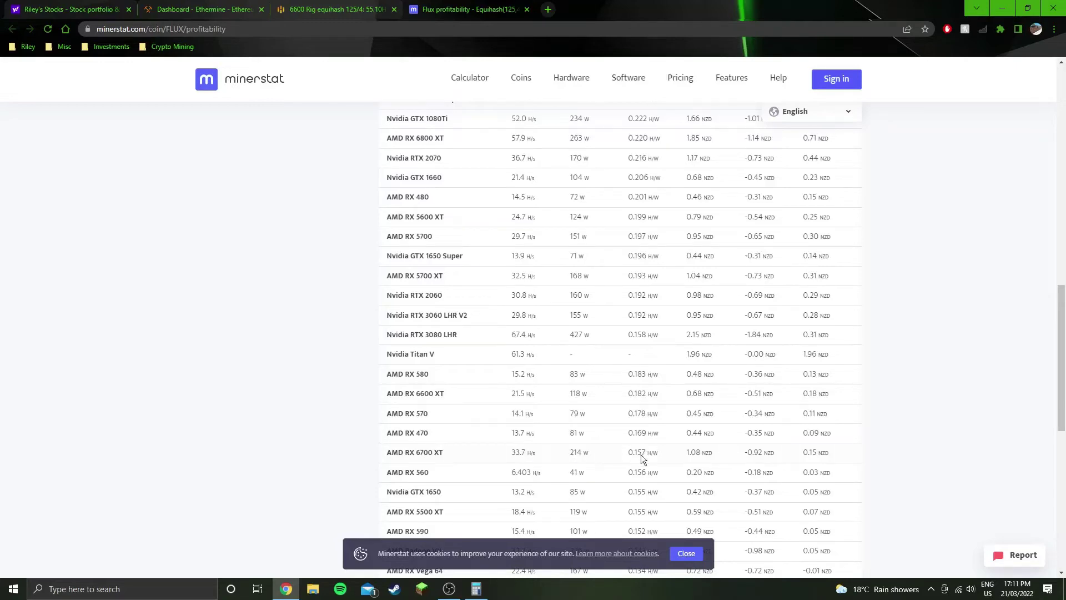
scroll(638, 458, "up", 10)
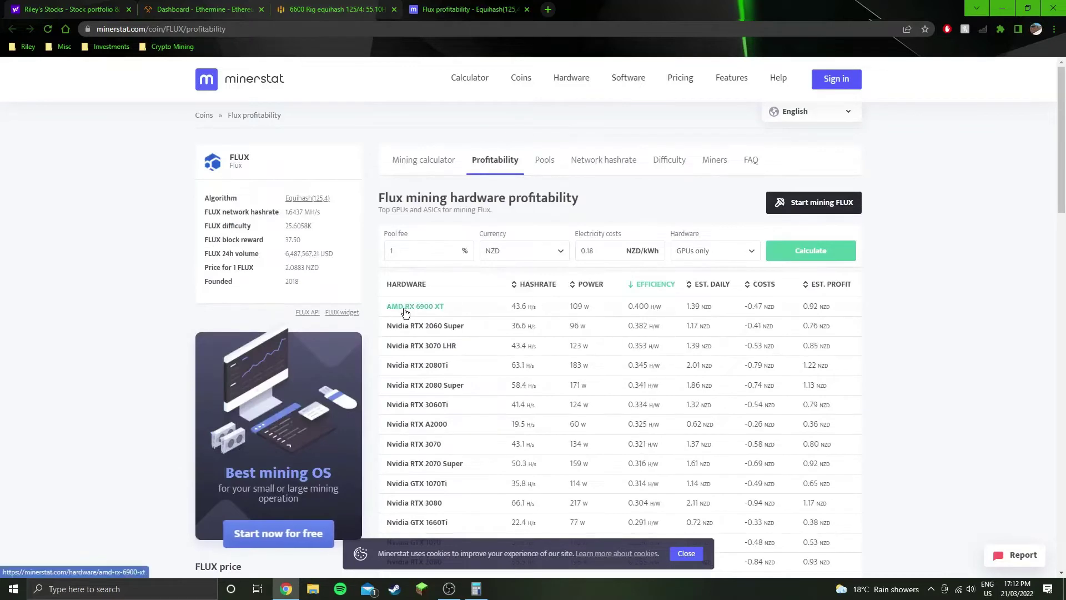
left_click(476, 588)
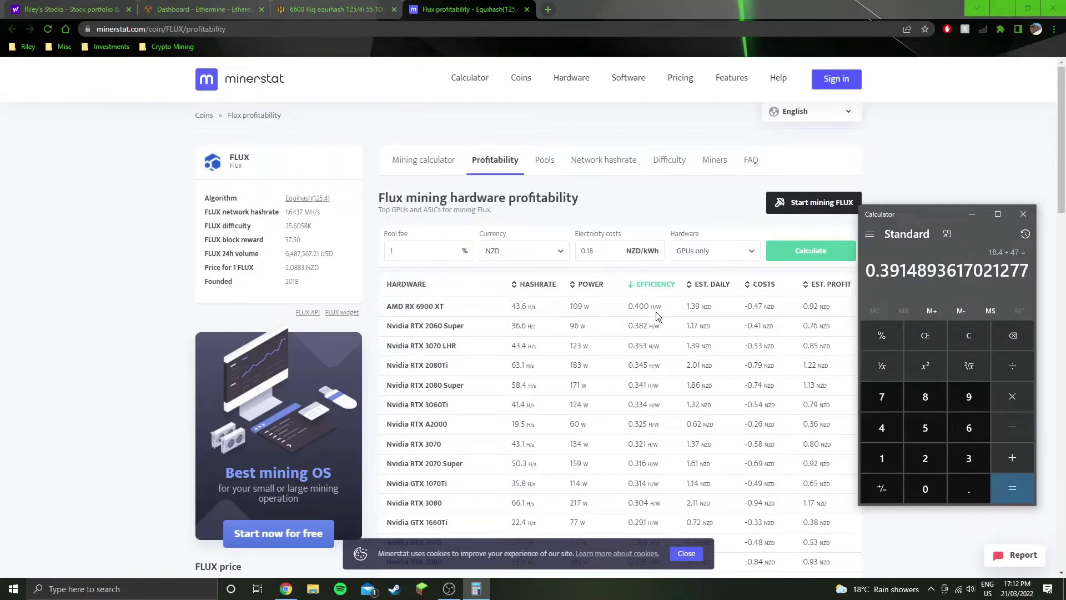
left_click(912, 169)
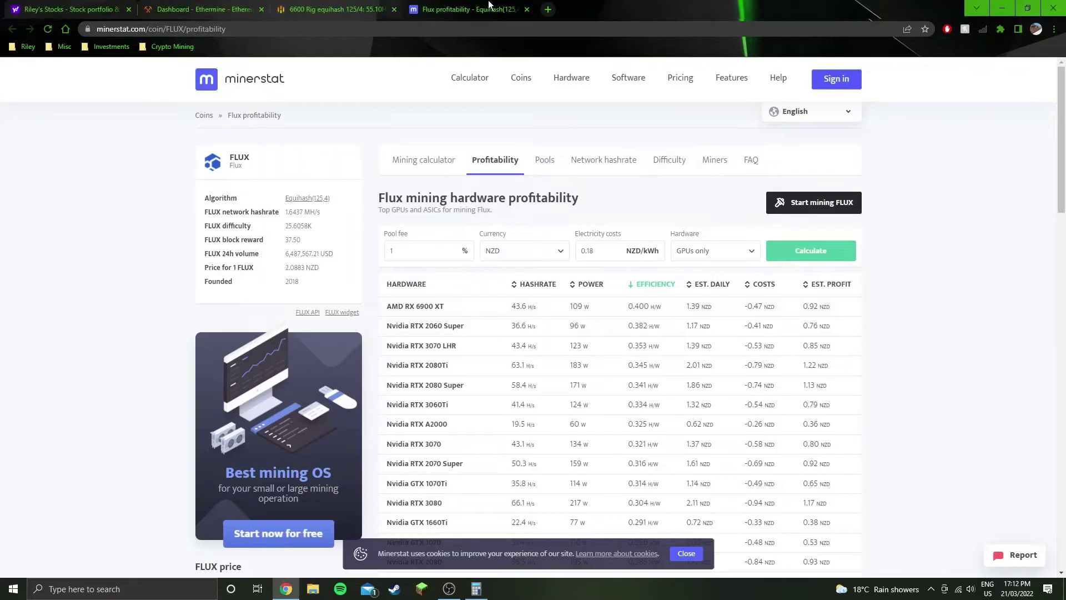
Step: Back on the 6600 Rig overview, highlight the GPU power readings of 46 W and 47 W
left_click(358, 8)
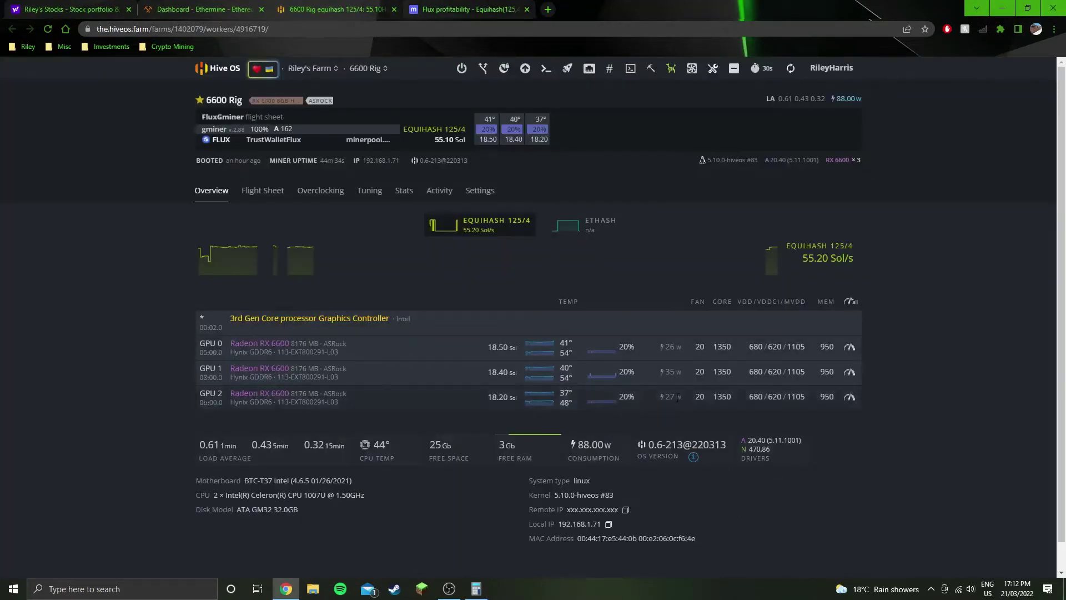
left_click_drag(666, 346, 680, 351)
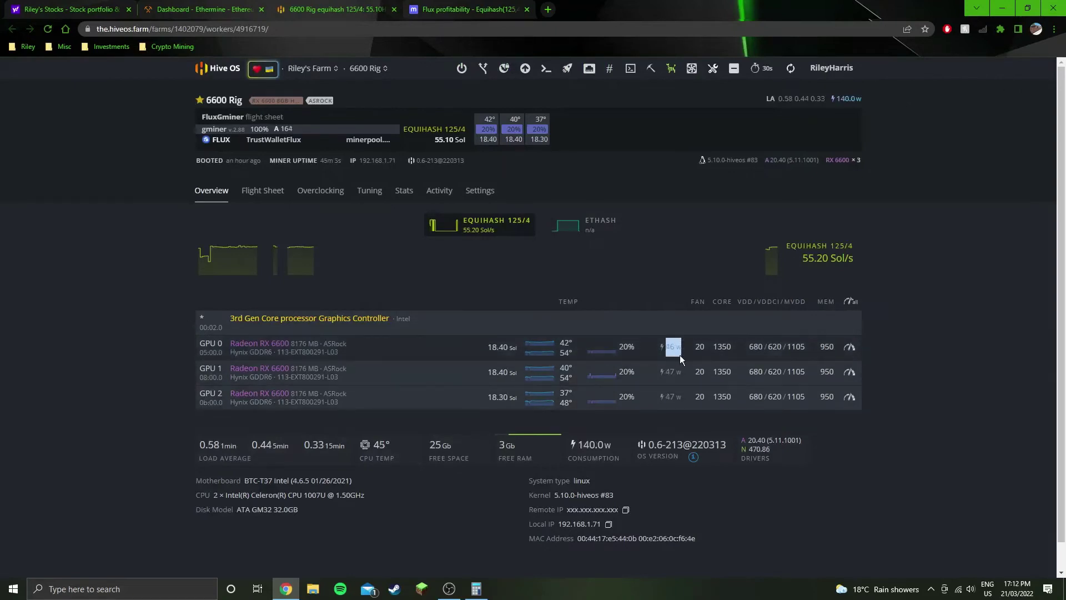
left_click(682, 408)
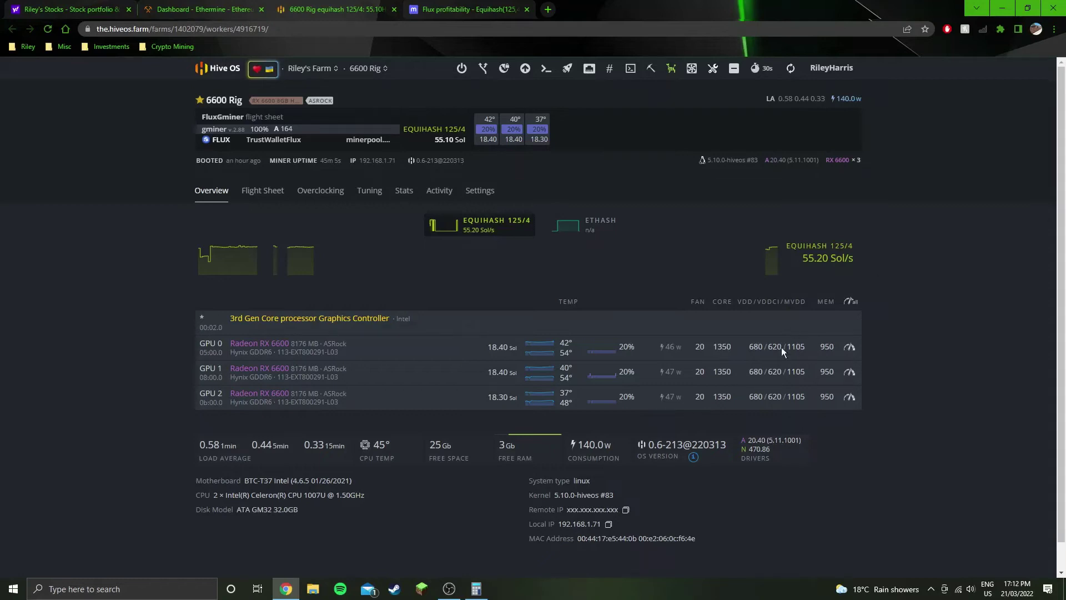
left_click_drag(674, 332, 682, 404)
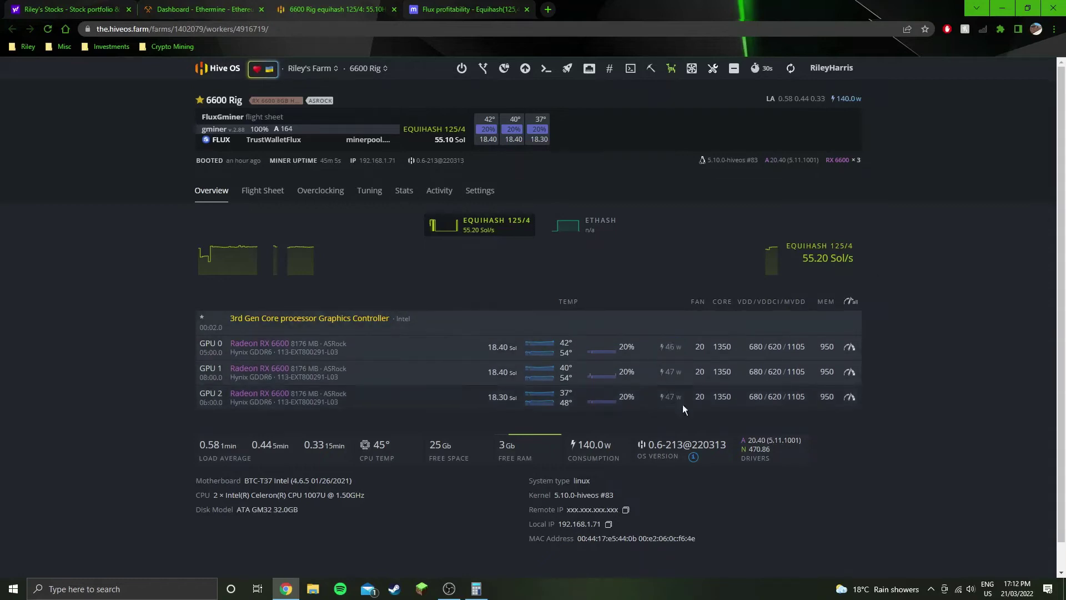
left_click(904, 342)
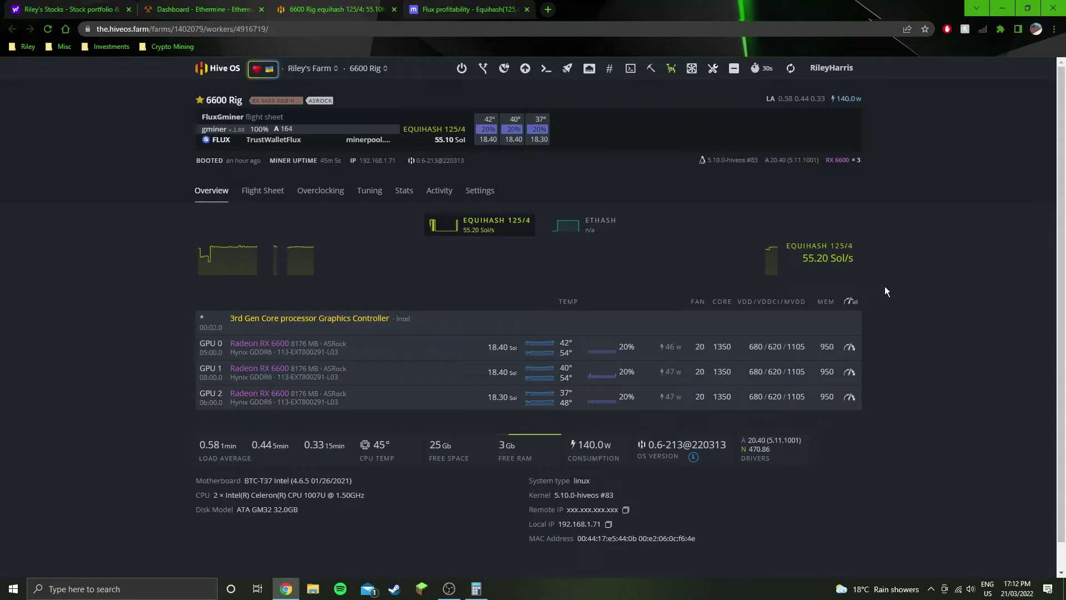